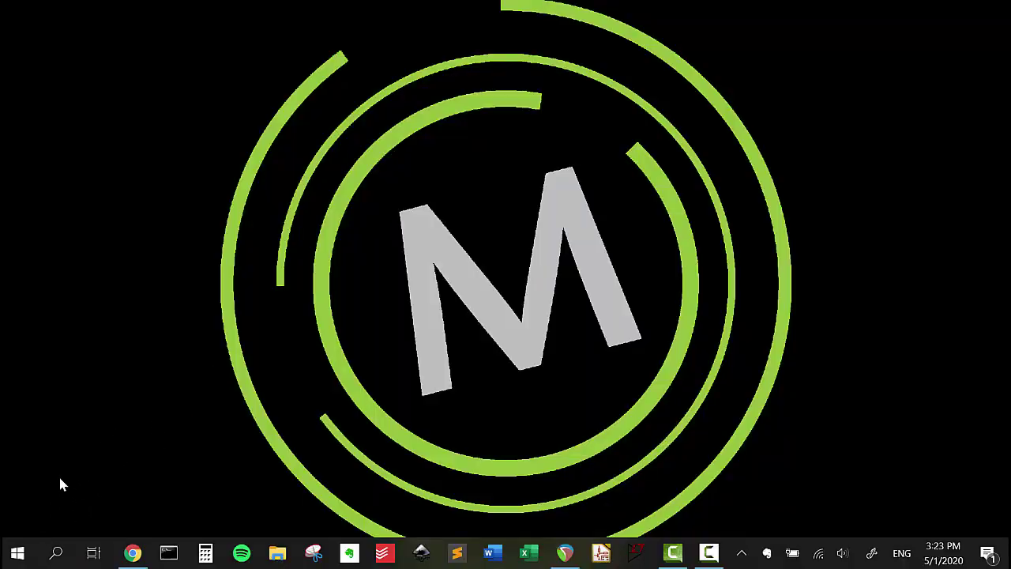
Launch GIMP 2.10.6 by searching 'gimp' from the Windows Start menu
{"action": "left_click", "coordinate": [17, 553]}
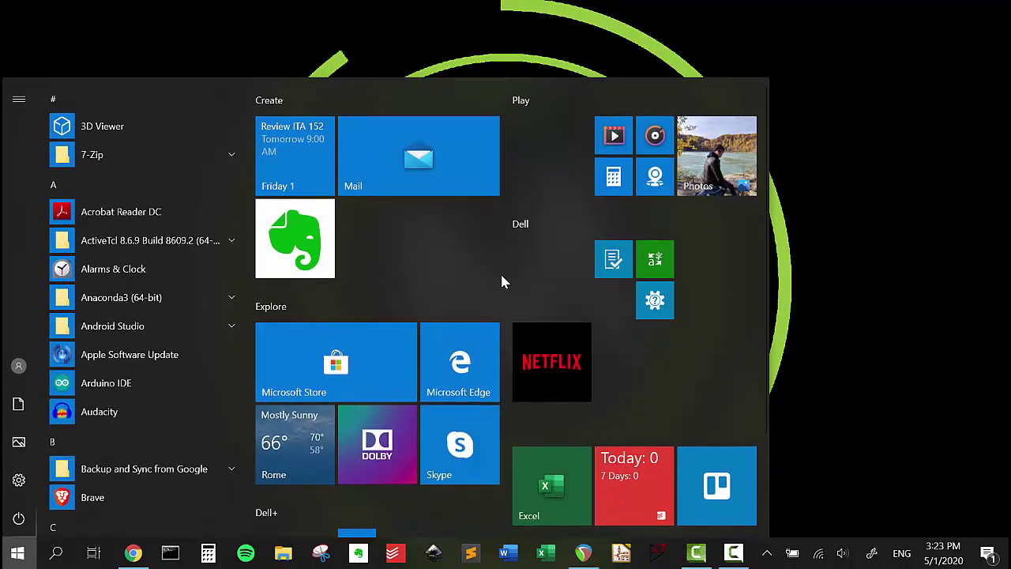
{"action": "key", "text": "Escape"}
{"action": "key", "text": "super"}
{"action": "type", "text": "gimp"}
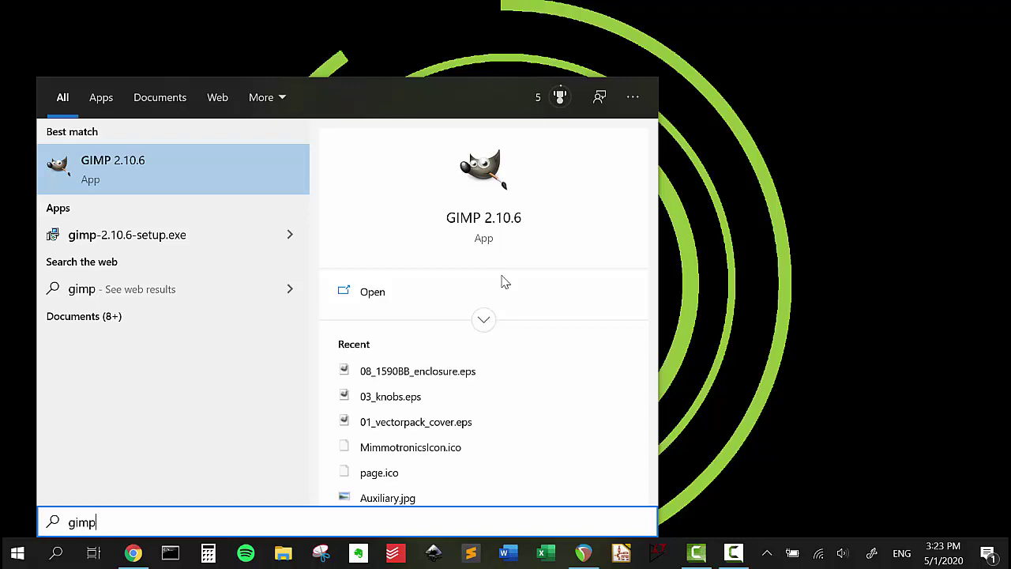
{"action": "key", "text": "Return"}
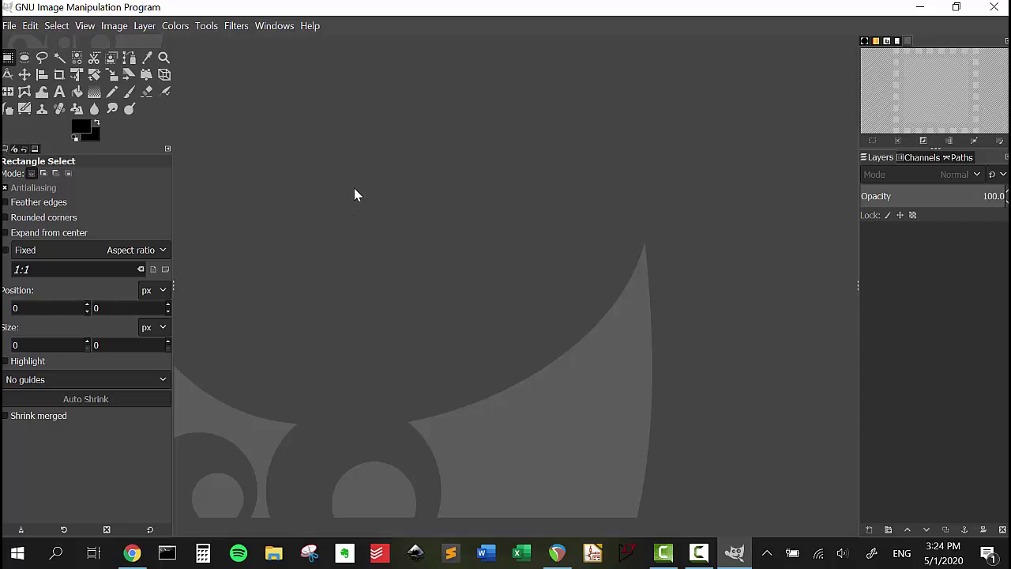
{"action": "left_click", "coordinate": [11, 28]}
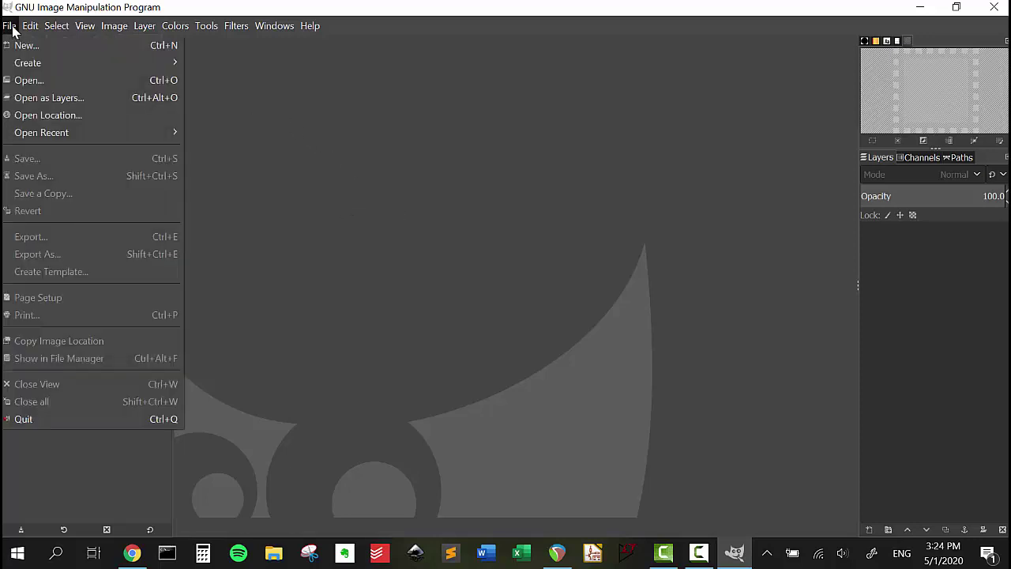
{"action": "left_click", "coordinate": [55, 49]}
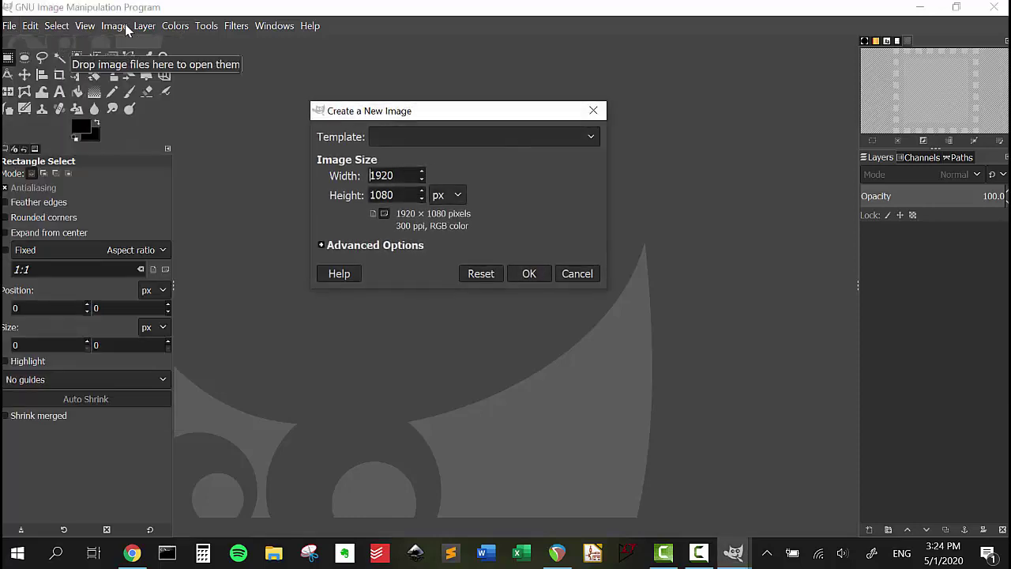
{"action": "left_click", "coordinate": [457, 134]}
{"action": "scroll", "coordinate": [435, 304], "scroll_direction": "down", "scroll_amount": 2}
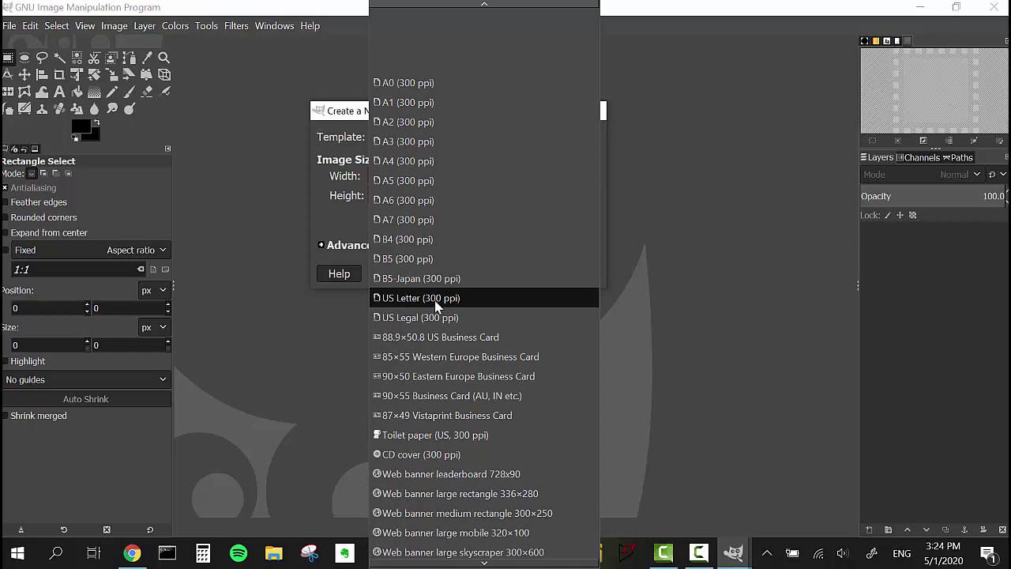
{"action": "scroll", "coordinate": [436, 306], "scroll_direction": "down", "scroll_amount": 2}
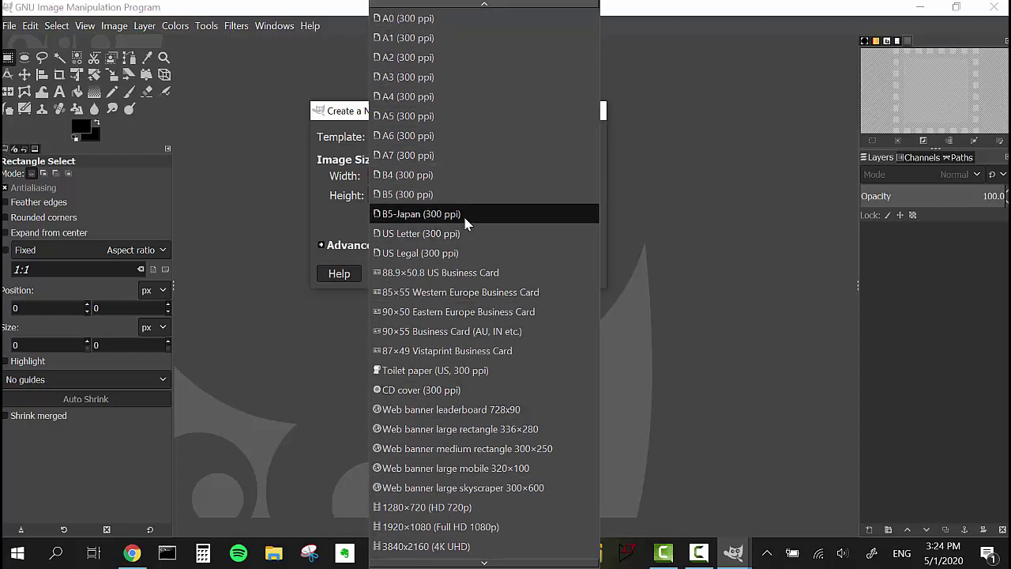
{"action": "left_click", "coordinate": [347, 122]}
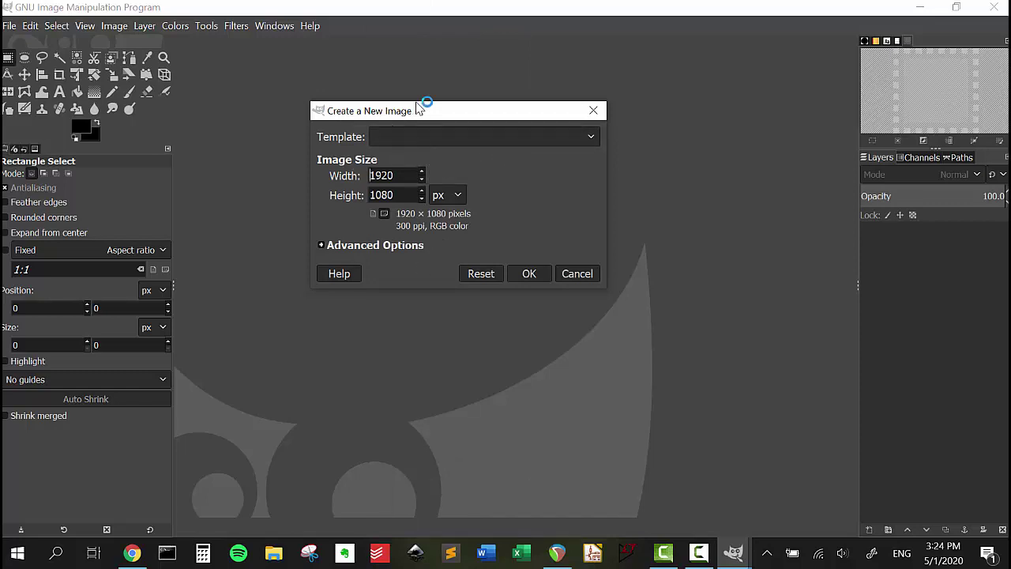
{"action": "left_click", "coordinate": [452, 196]}
{"action": "left_click", "coordinate": [456, 218]}
{"action": "left_click_drag", "start_coordinate": [400, 176], "coordinate": [345, 175]}
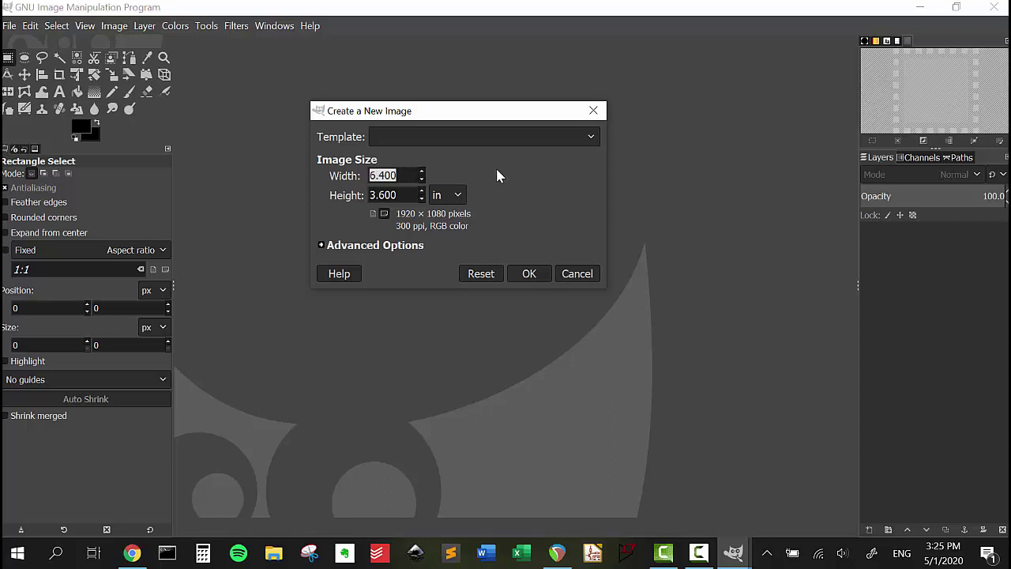
{"action": "type", "text": "4.61"}
{"action": "left_click", "coordinate": [404, 196]}
{"action": "key", "text": "BackSpace"}
{"action": "key", "text": "BackSpace"}
{"action": "key", "text": "BackSpace"}
{"action": "type", "text": "55"}
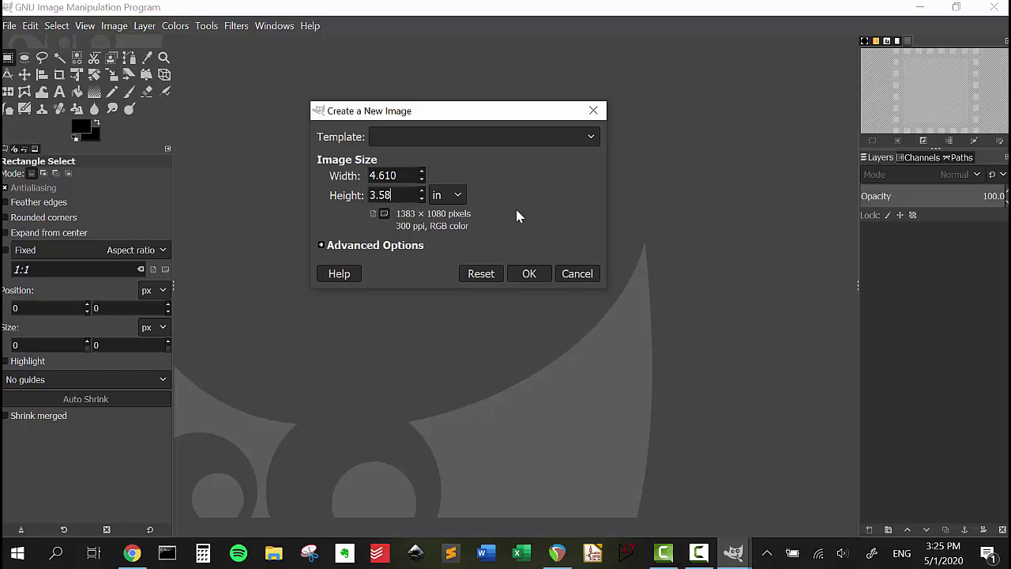
{"action": "left_click", "coordinate": [529, 271]}
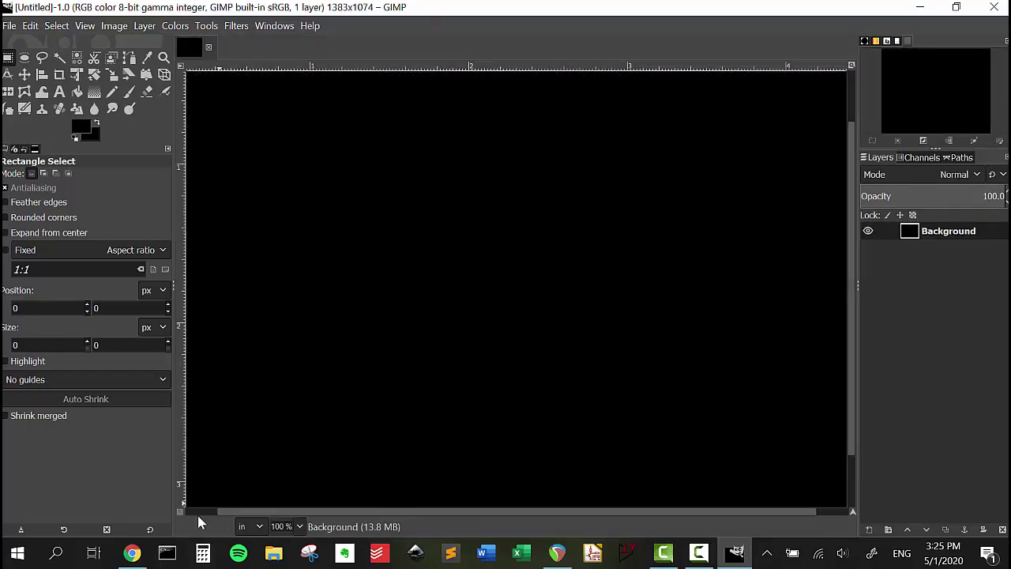
{"action": "scroll", "coordinate": [357, 195], "scroll_direction": "down", "scroll_amount": 2}
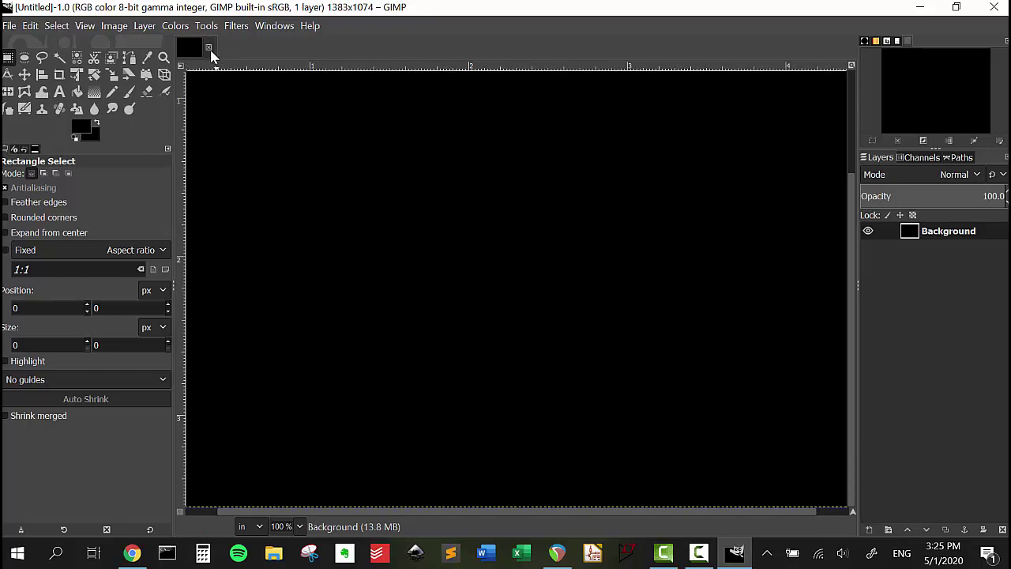
{"action": "left_click", "coordinate": [209, 48]}
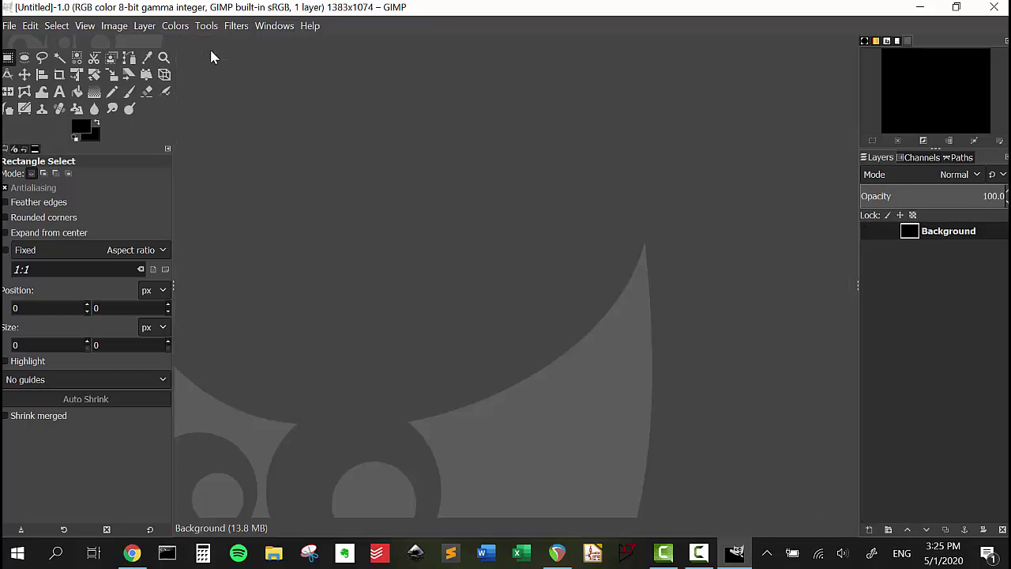
Start a new image sized 4.61 × 3.58 inches
{"action": "left_click", "coordinate": [9, 26]}
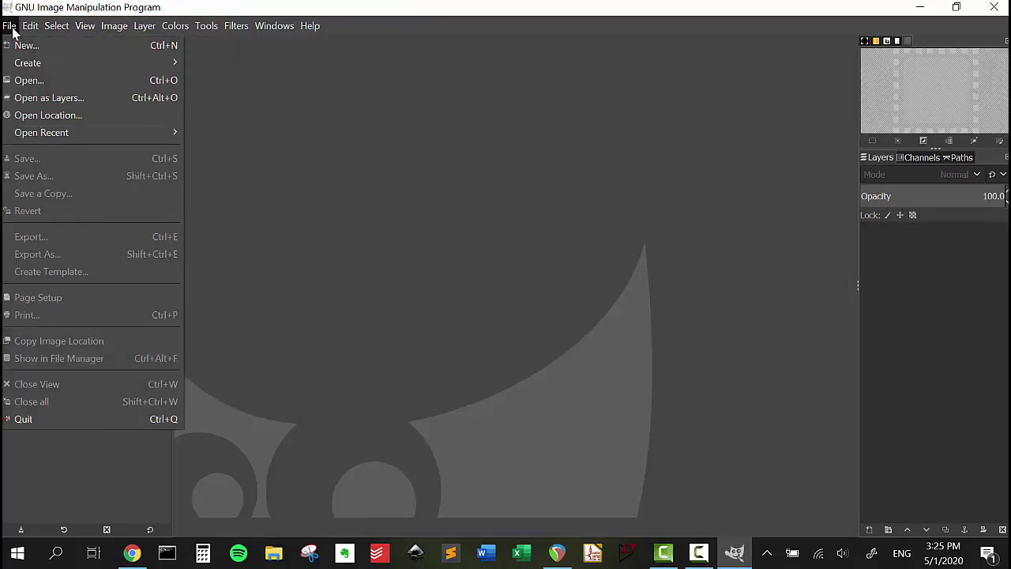
{"action": "left_click", "coordinate": [68, 46]}
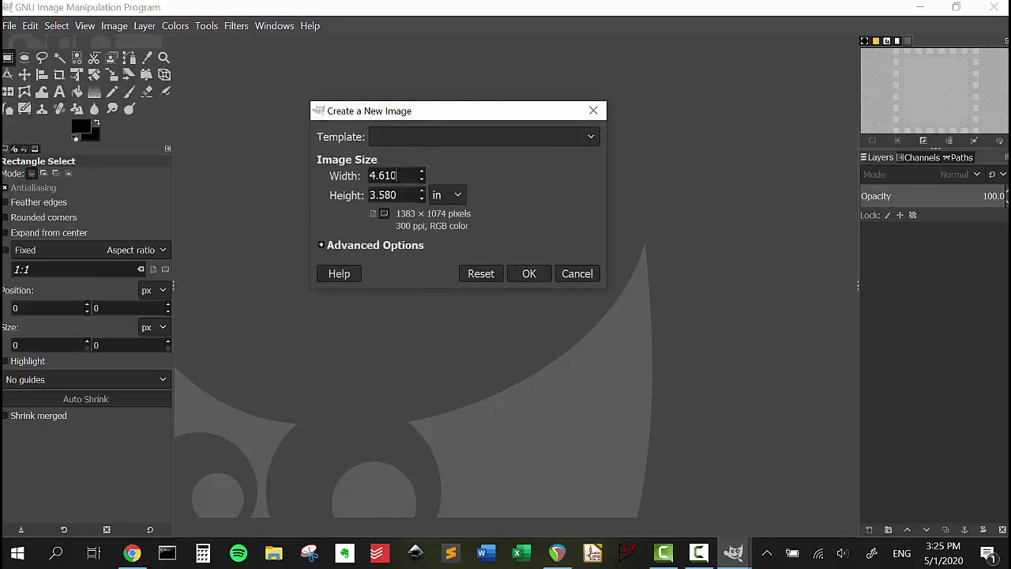
{"action": "type", "text": "4.61"}
{"action": "left_click", "coordinate": [412, 195]}
{"action": "key", "text": "BackSpace"}
{"action": "key", "text": "BackSpace"}
{"action": "key", "text": "BackSpace"}
{"action": "type", "text": "3.5"}
Fill it with transparency, comment it '1590BB Decal Template', and create the image
{"action": "left_click", "coordinate": [322, 247]}
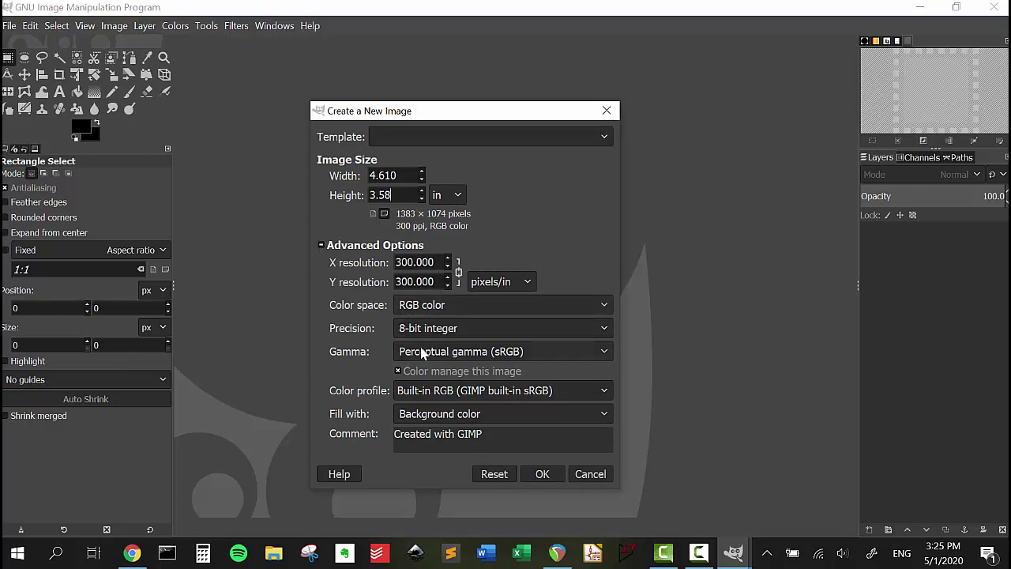
{"action": "left_click", "coordinate": [439, 413]}
{"action": "left_click", "coordinate": [430, 452]}
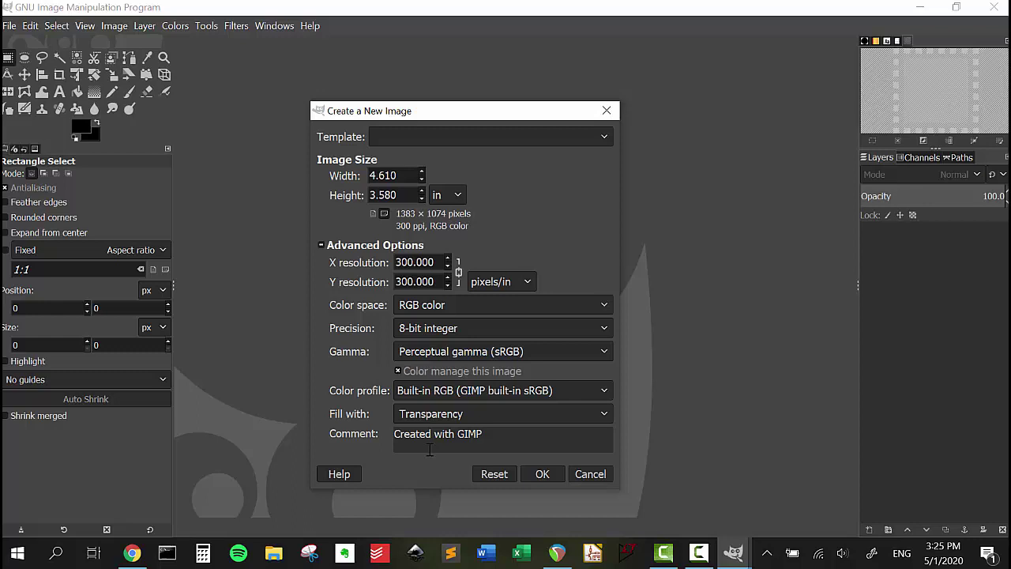
{"action": "key", "text": "ctrl+a"}
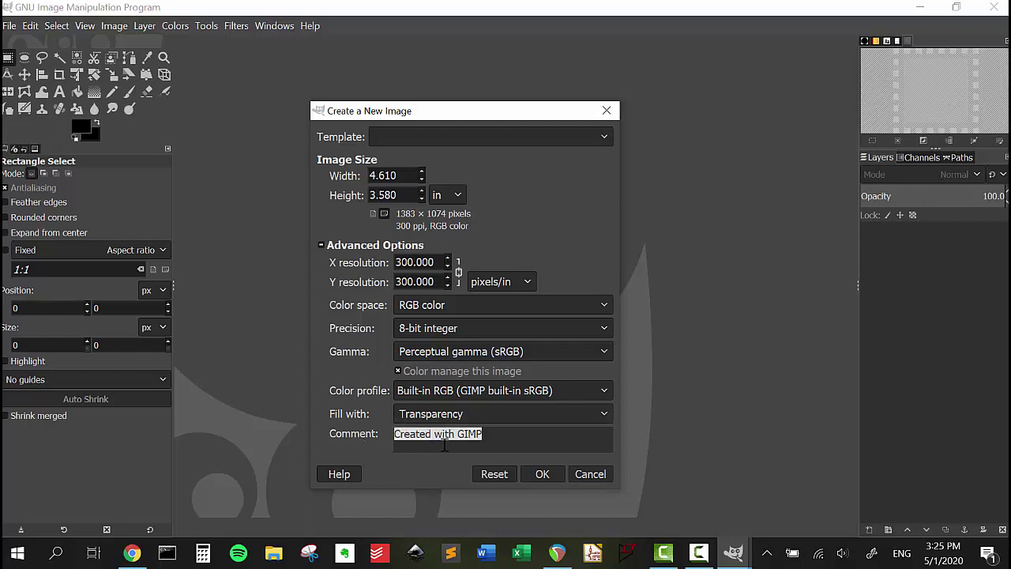
{"action": "type", "text": "1590BB "}
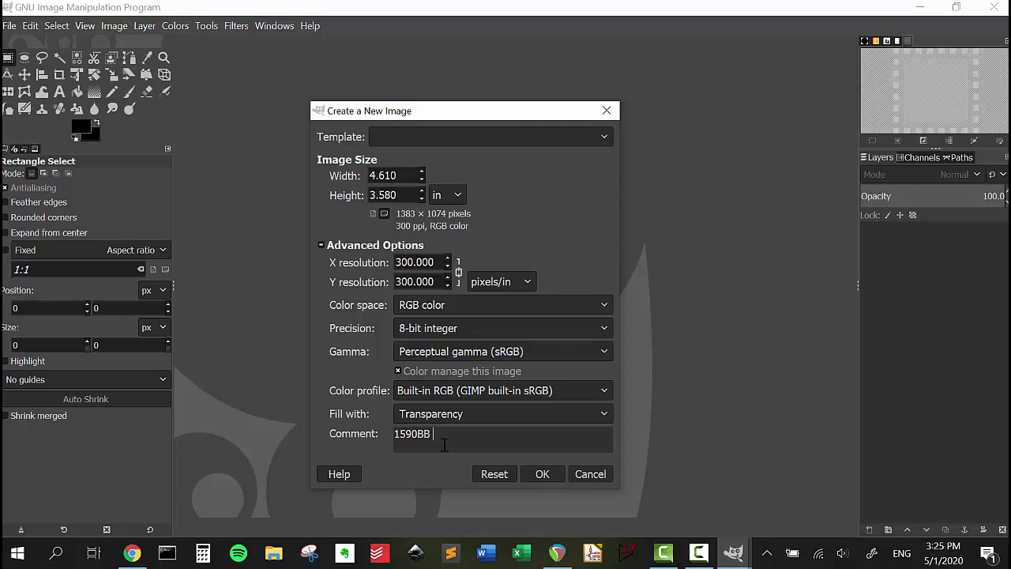
{"action": "type", "text": "Decal Template"}
{"action": "left_click", "coordinate": [544, 474]}
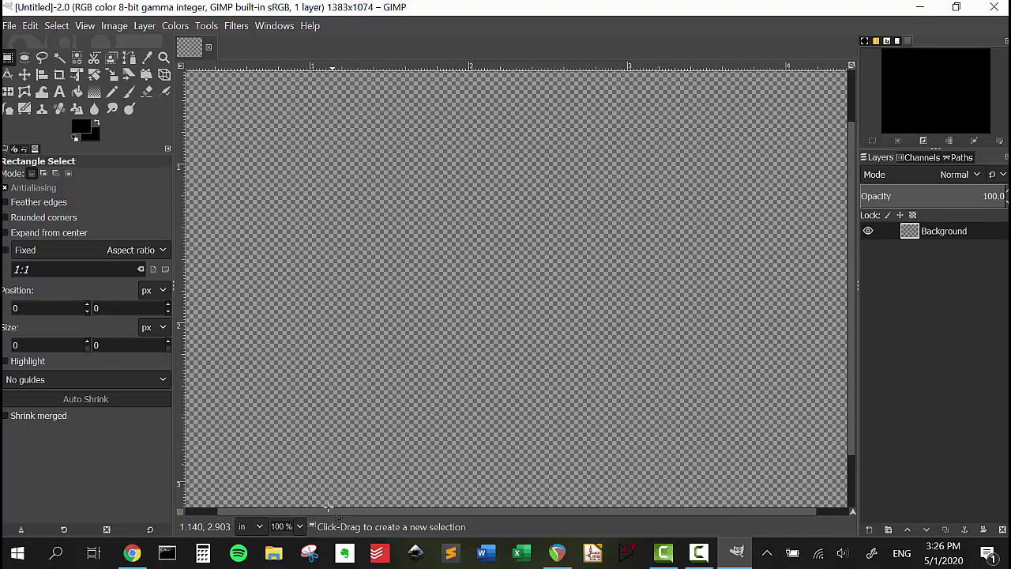
Set the canvas zoom to 50 % from the status bar zoom list
{"action": "left_click", "coordinate": [299, 526]}
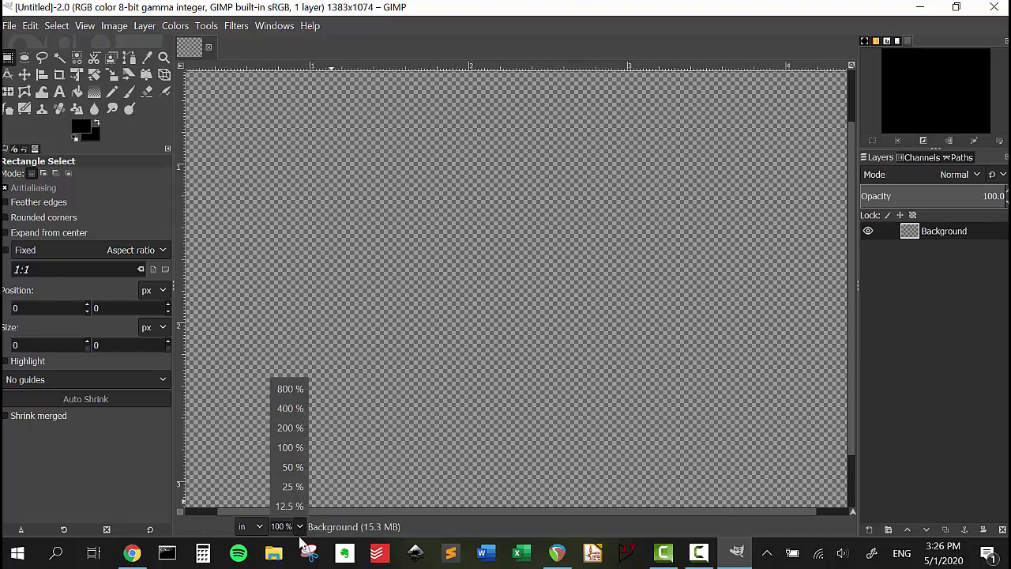
{"action": "left_click", "coordinate": [294, 469]}
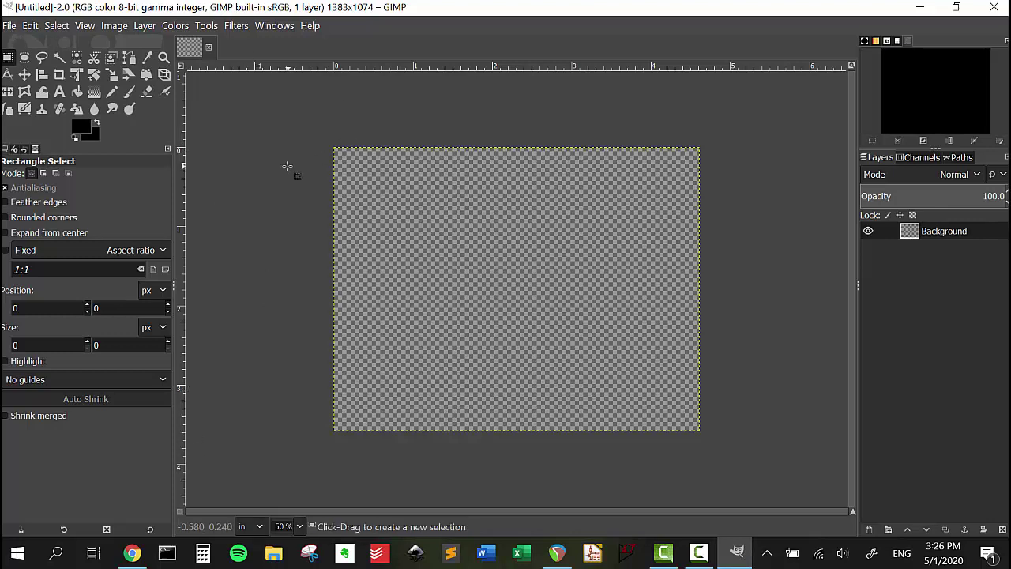
Save the current image settings as a new template named '1590BB_Top'
{"action": "left_click", "coordinate": [10, 27]}
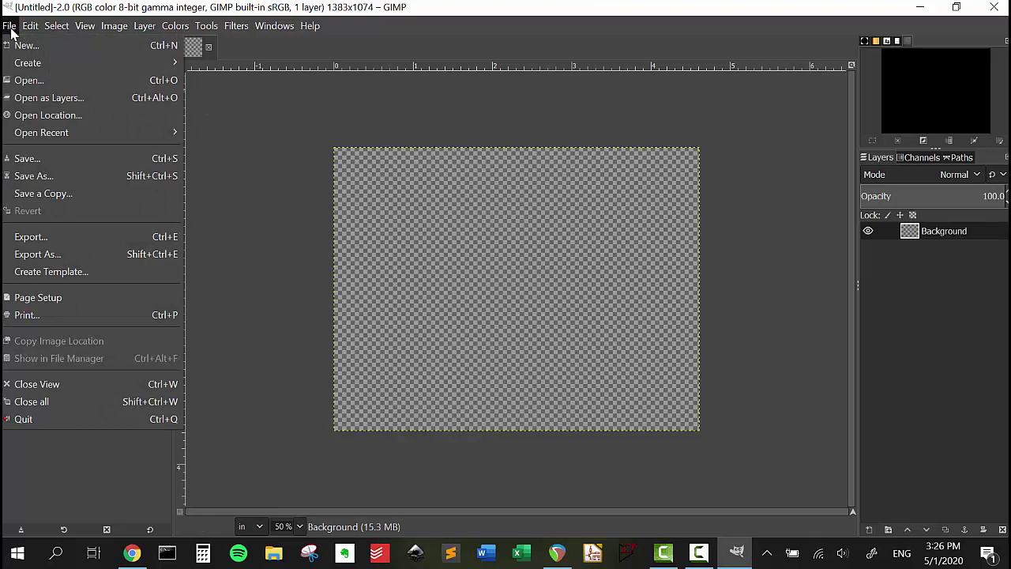
{"action": "left_click", "coordinate": [89, 271]}
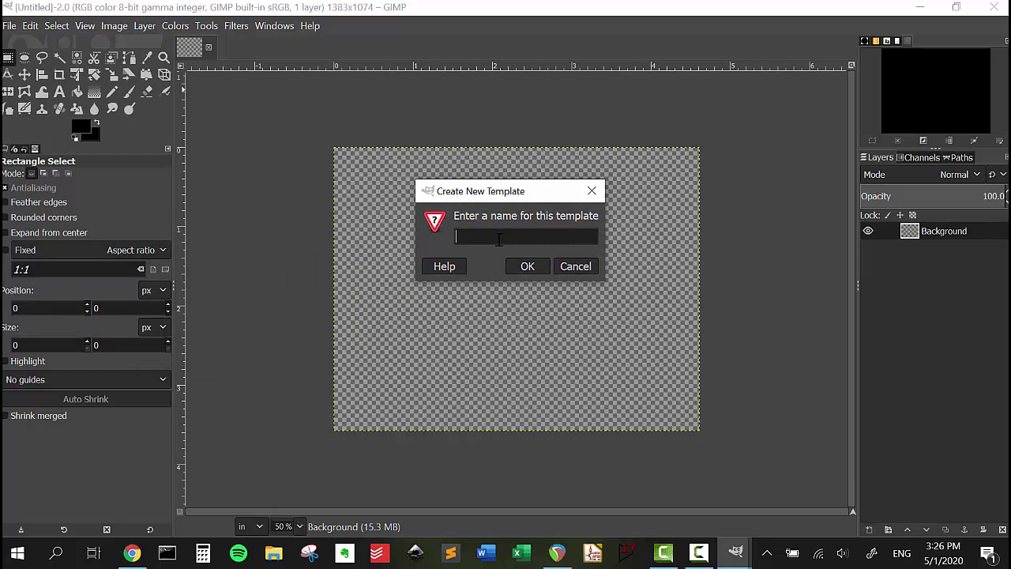
{"action": "type", "text": "1590BB_Top"}
{"action": "left_click", "coordinate": [528, 271]}
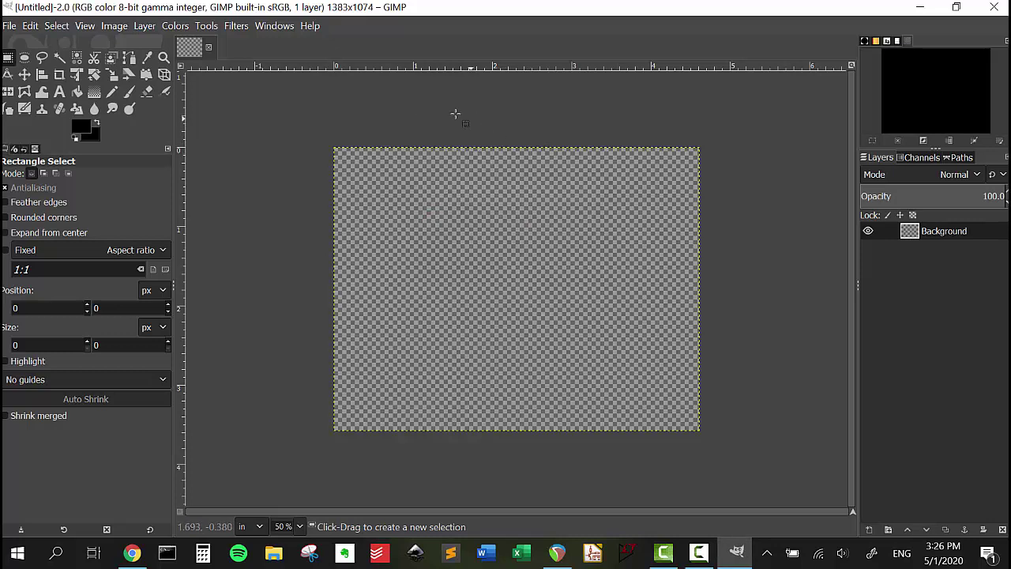
{"action": "left_click", "coordinate": [278, 30]}
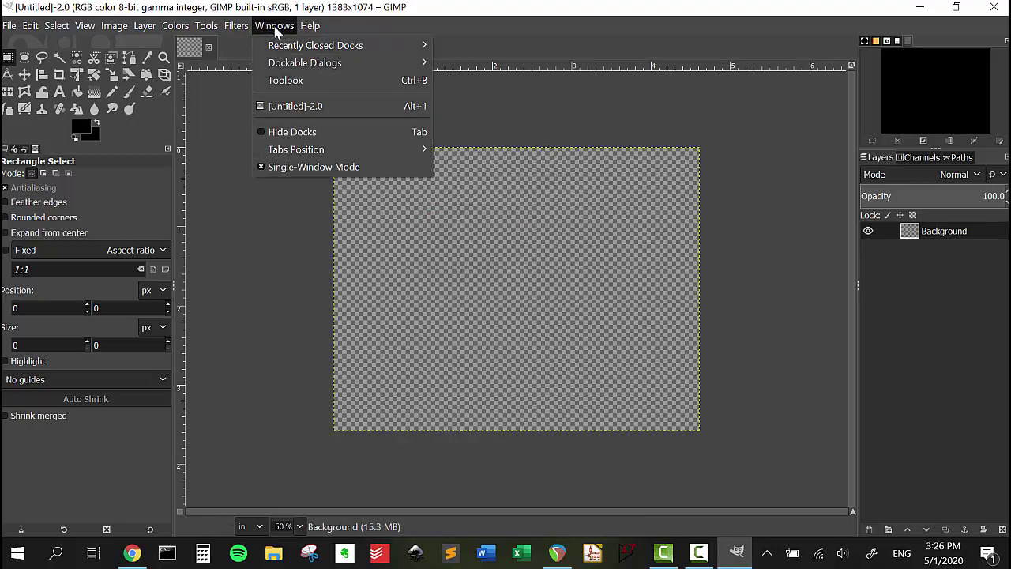
Dock the Templates dialog, enlarge it, and scroll up so 1590BB_Top shows first
{"action": "mouse_move", "coordinate": [367, 67]}
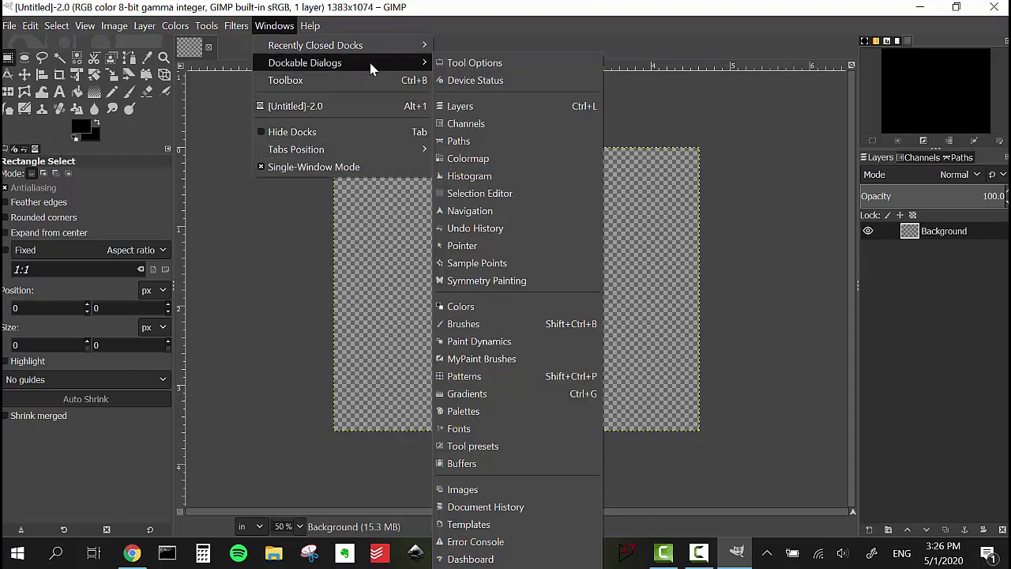
{"action": "left_click", "coordinate": [484, 525]}
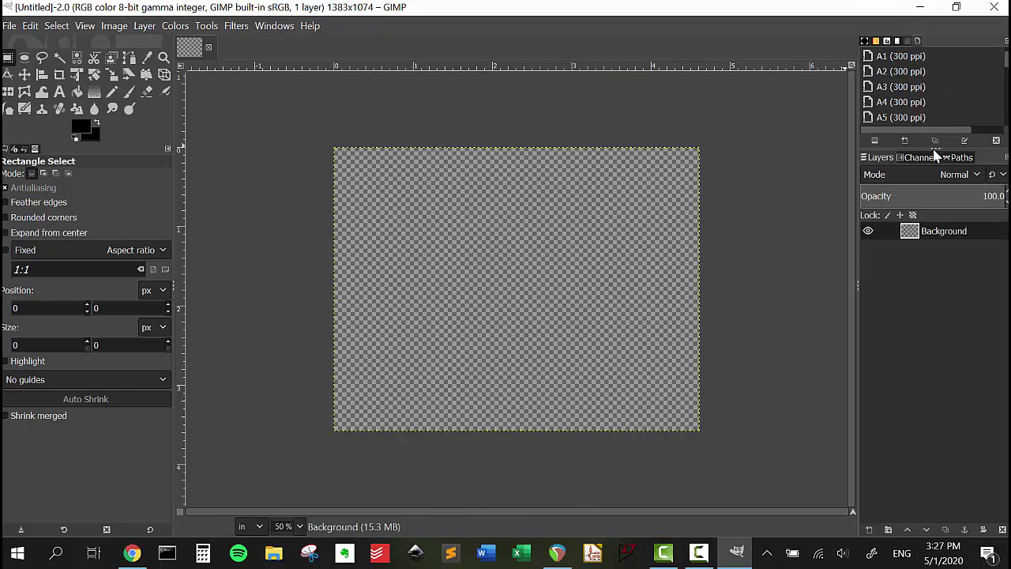
{"action": "left_click_drag", "start_coordinate": [937, 151], "coordinate": [919, 413]}
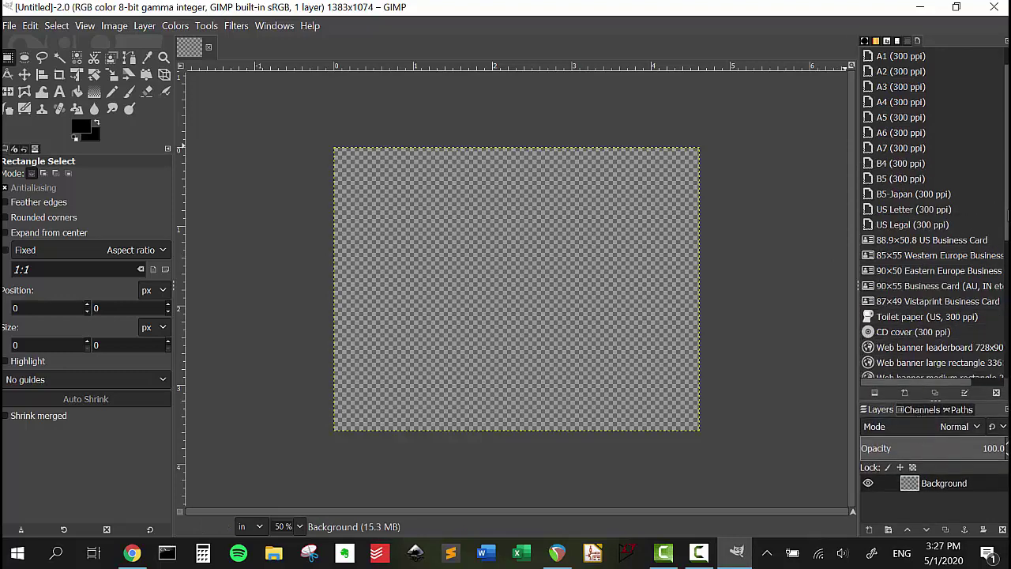
{"action": "scroll", "coordinate": [949, 99], "scroll_direction": "up", "scroll_amount": 3}
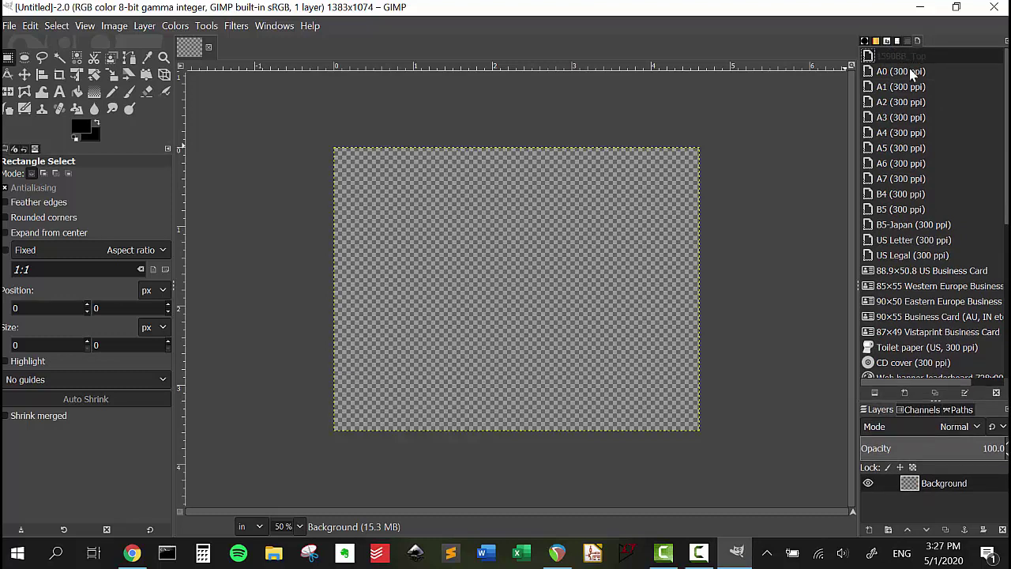
Close the current image and start a new image based on the 1590BB_Top template
{"action": "left_click", "coordinate": [209, 49]}
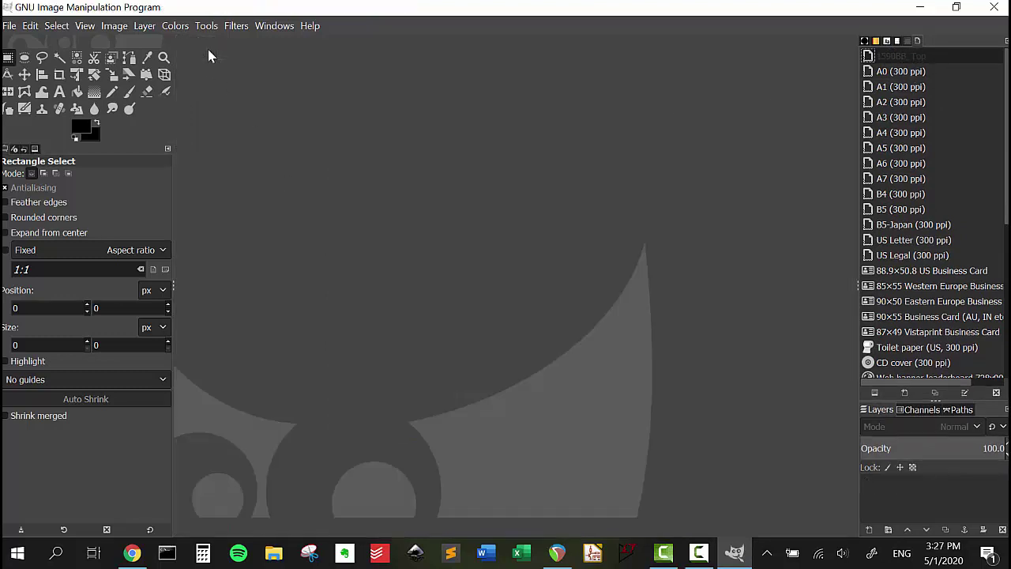
{"action": "left_click", "coordinate": [10, 25]}
{"action": "left_click", "coordinate": [24, 45]}
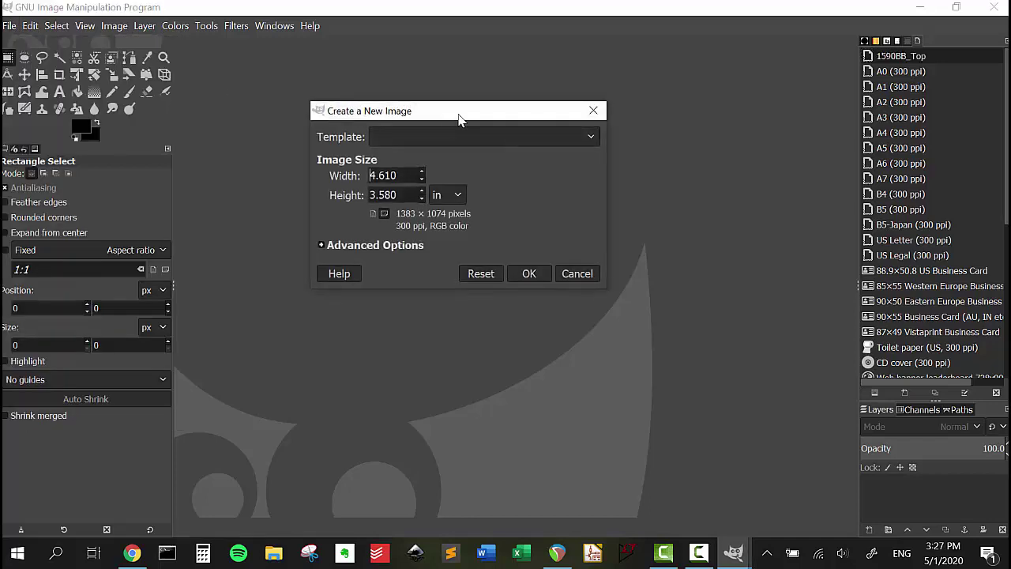
{"action": "left_click_drag", "start_coordinate": [399, 111], "coordinate": [456, 112]}
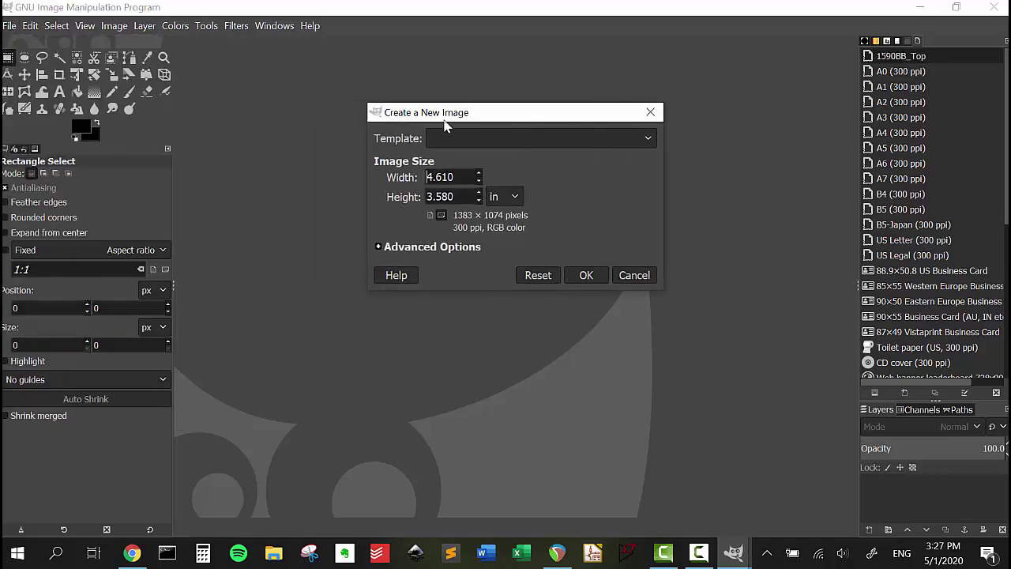
{"action": "left_click", "coordinate": [606, 141]}
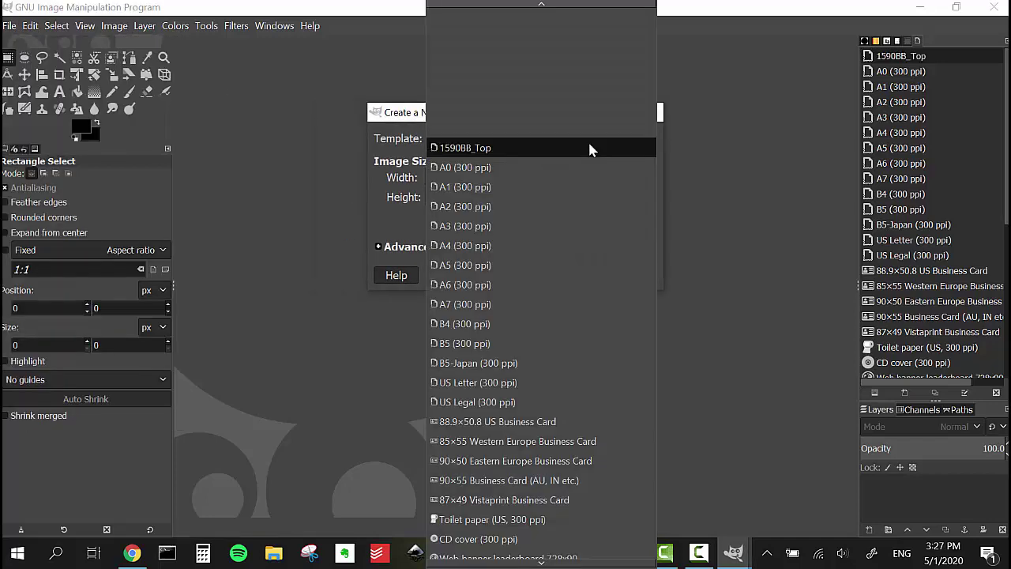
{"action": "left_click", "coordinate": [488, 153]}
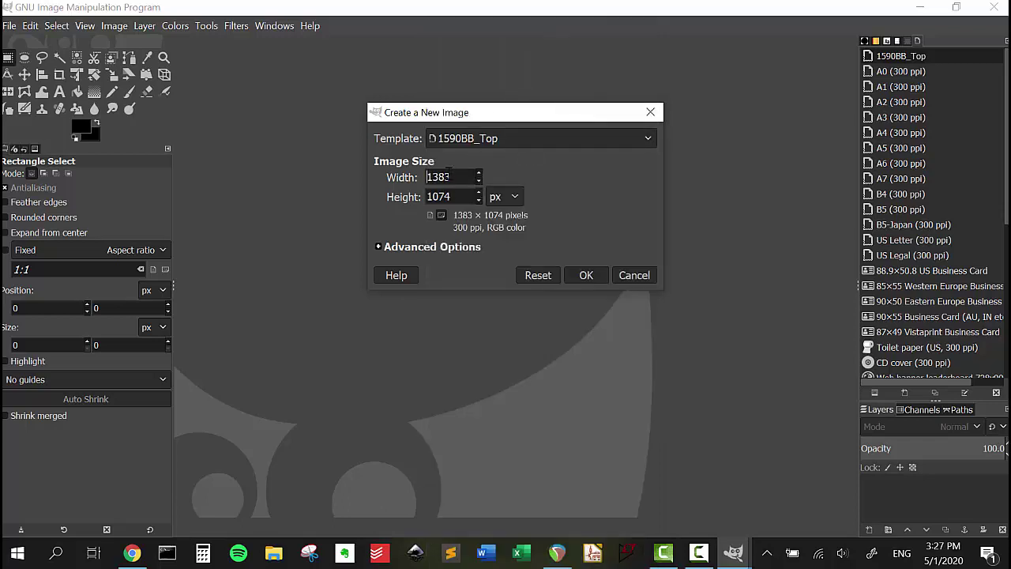
Show the template size in inches and toggle the Advanced Options open and closed
{"action": "left_click", "coordinate": [504, 197]}
{"action": "left_click", "coordinate": [510, 218]}
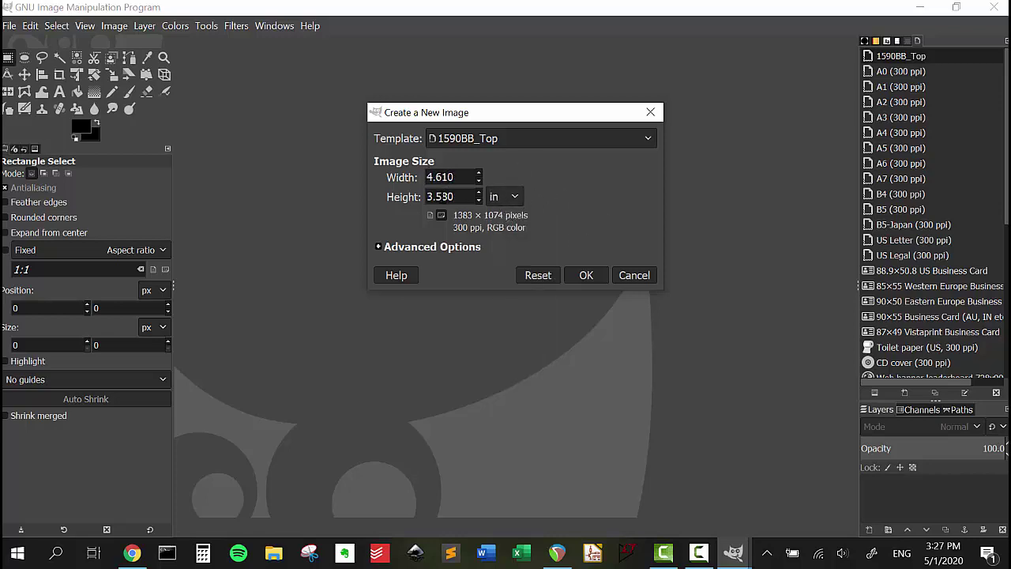
{"action": "left_click", "coordinate": [378, 247]}
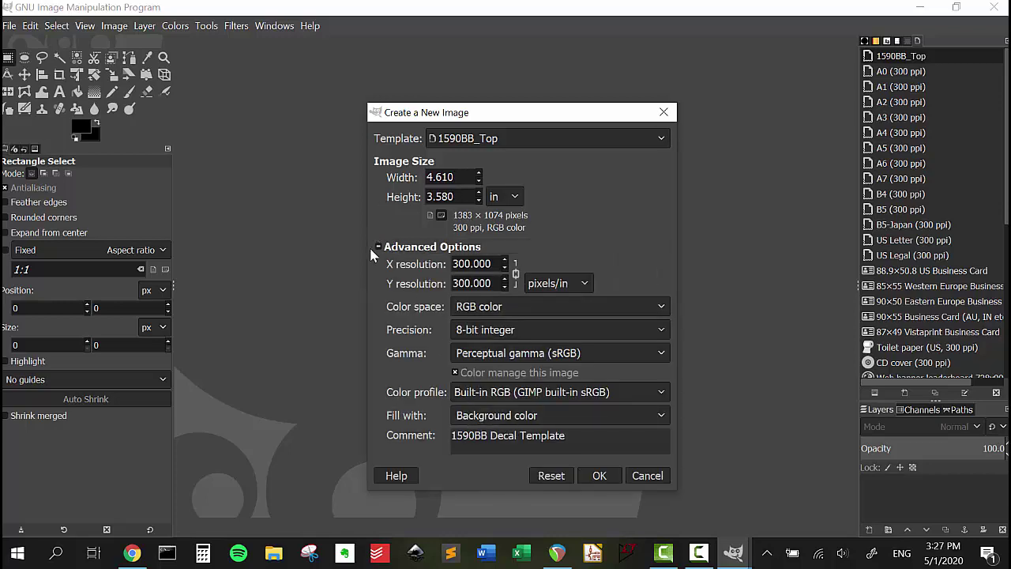
{"action": "left_click", "coordinate": [379, 247]}
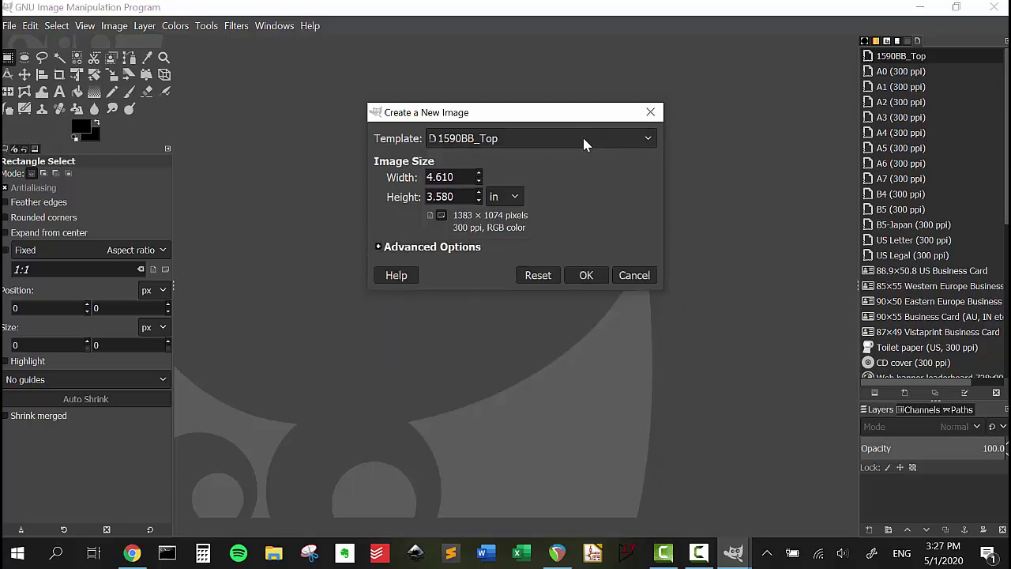
{"action": "left_click", "coordinate": [379, 247]}
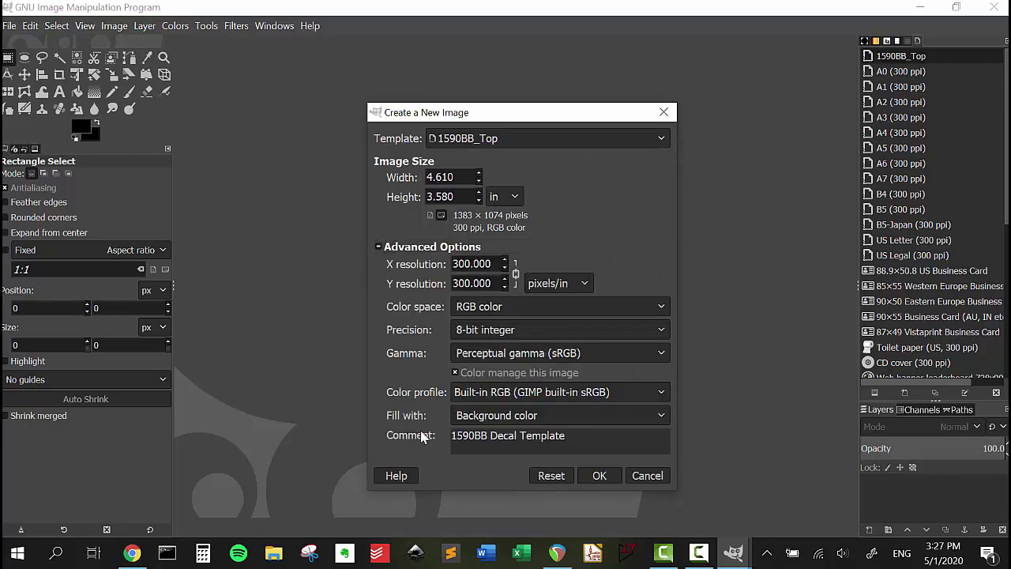
{"action": "left_click", "coordinate": [378, 248]}
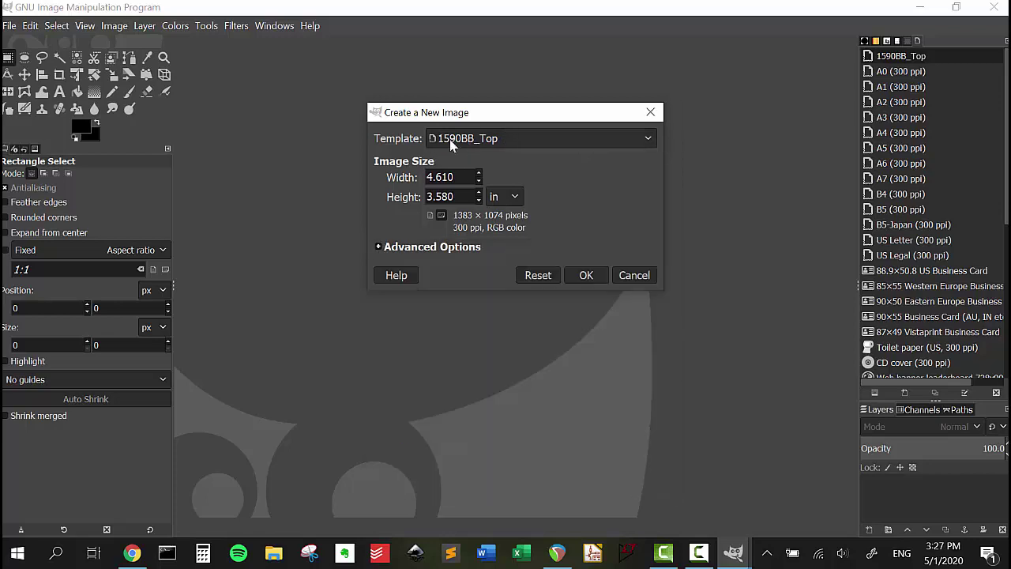
Create the image from the template, then close the resulting black canvas
{"action": "left_click", "coordinate": [589, 275]}
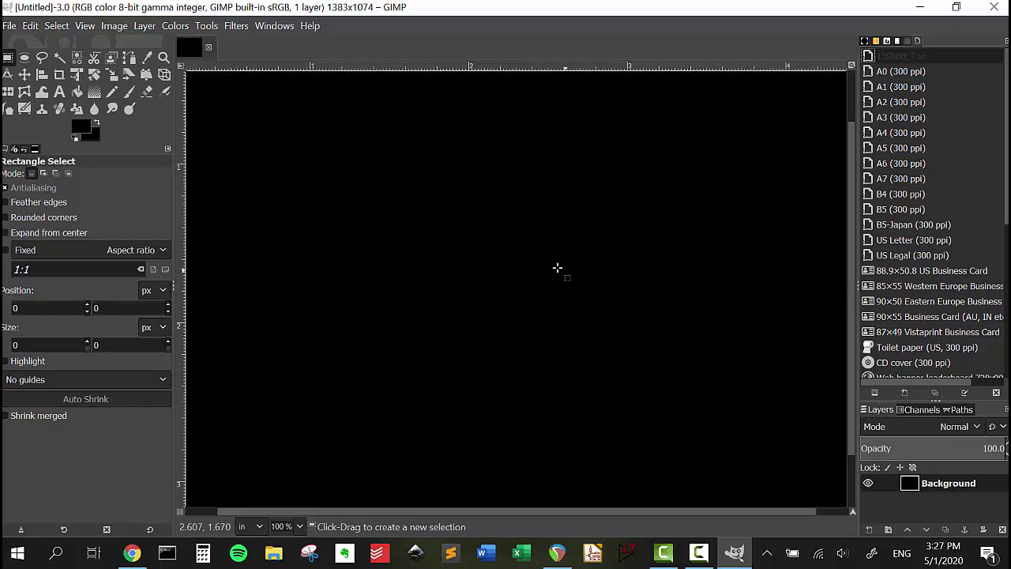
{"action": "key", "text": "ctrl+a"}
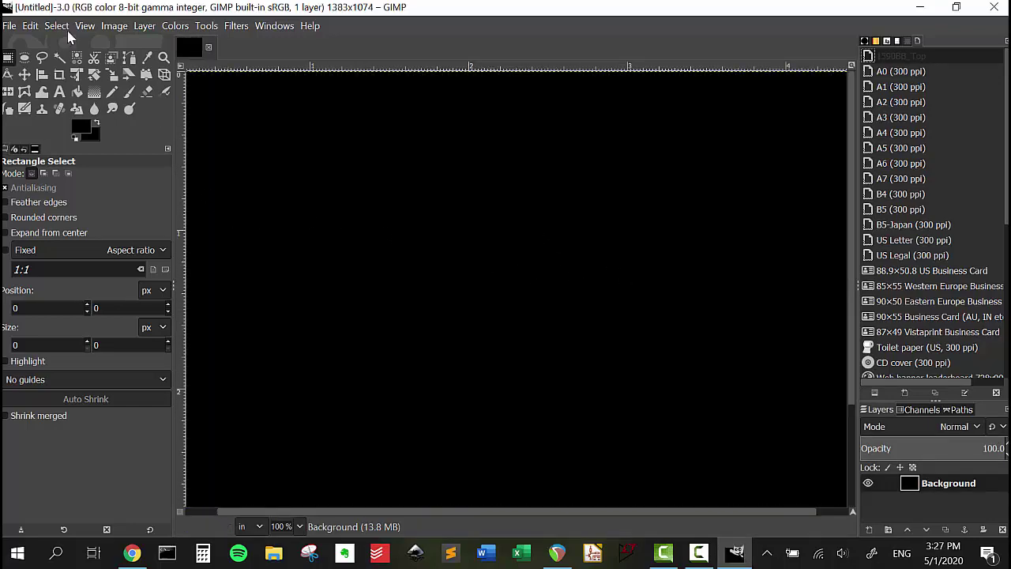
{"action": "left_click", "coordinate": [9, 26]}
{"action": "mouse_move", "coordinate": [145, 26]}
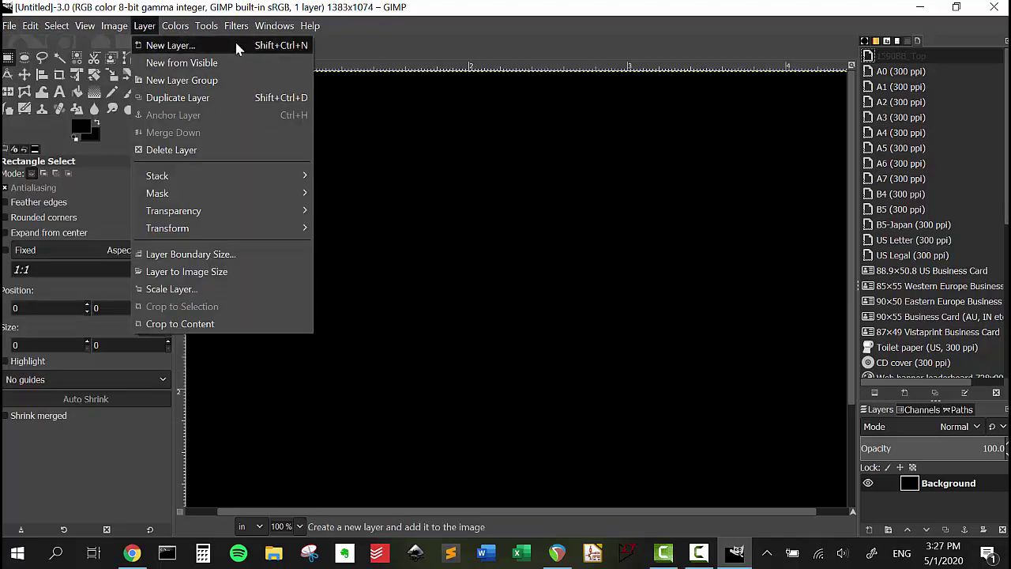
{"action": "key", "text": "Escape"}
{"action": "key", "text": "ctrl+w"}
Make a new 1590BB_Top image filled with Transparency and zoom it to 50 %
{"action": "left_click", "coordinate": [9, 26]}
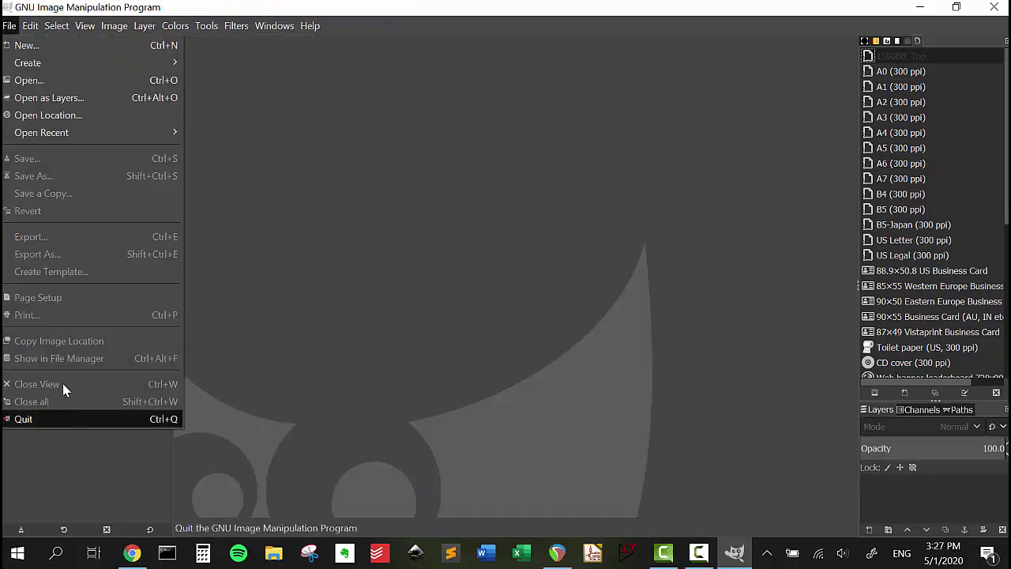
{"action": "left_click", "coordinate": [24, 45]}
{"action": "left_click", "coordinate": [498, 139]}
{"action": "left_click", "coordinate": [497, 145]}
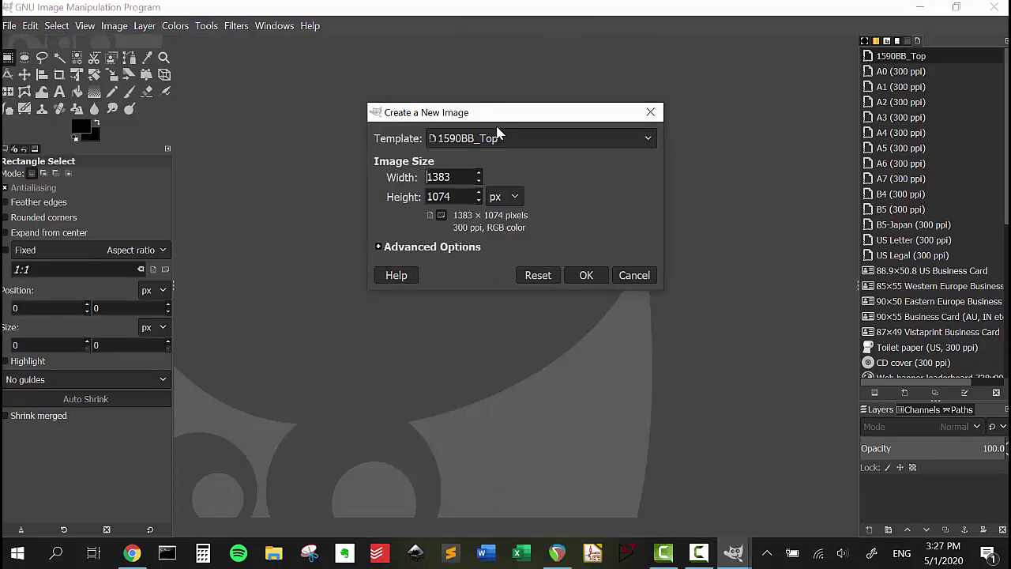
{"action": "left_click", "coordinate": [429, 249]}
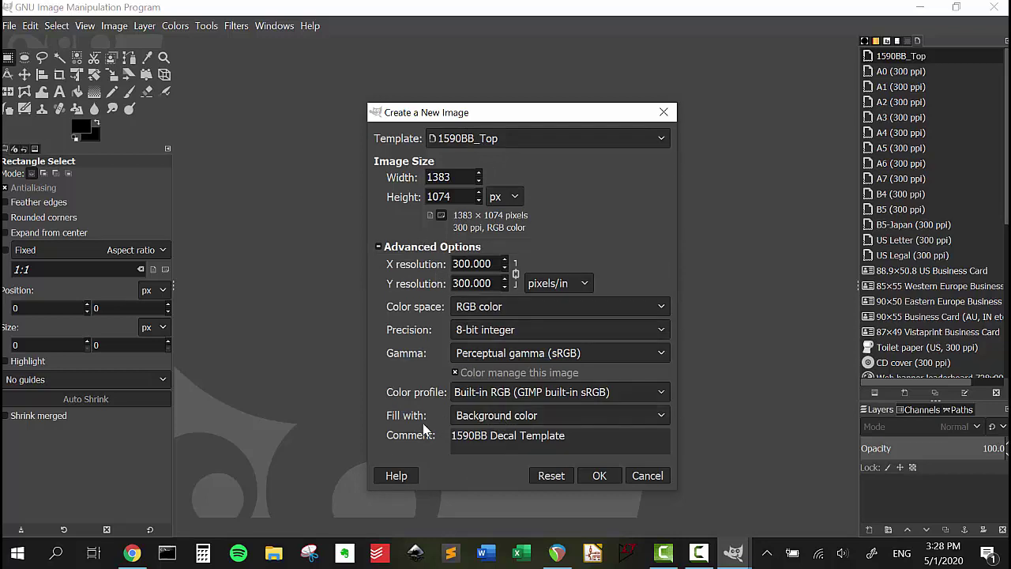
{"action": "left_click", "coordinate": [473, 416]}
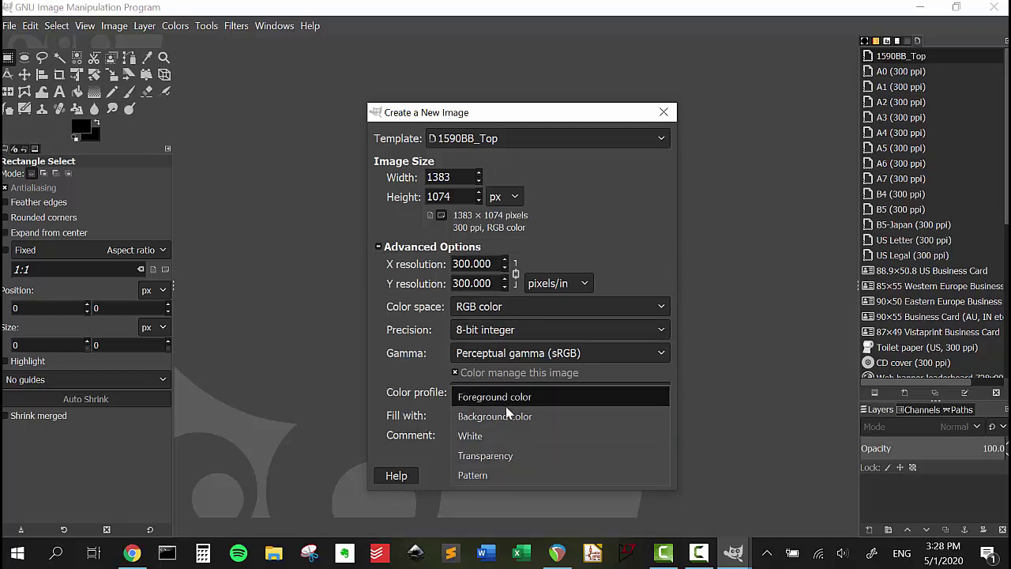
{"action": "left_click", "coordinate": [490, 456]}
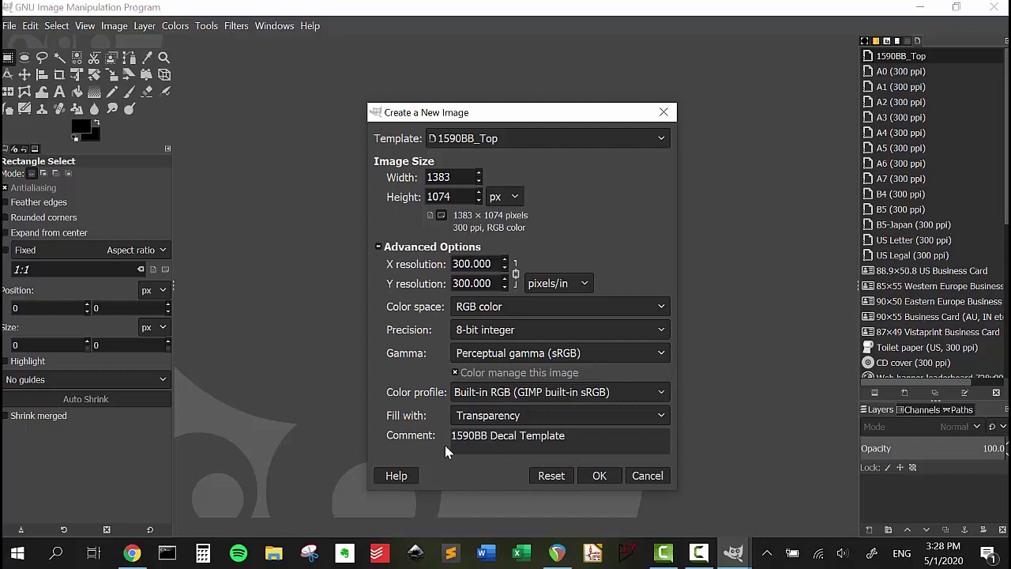
{"action": "left_click", "coordinate": [599, 475]}
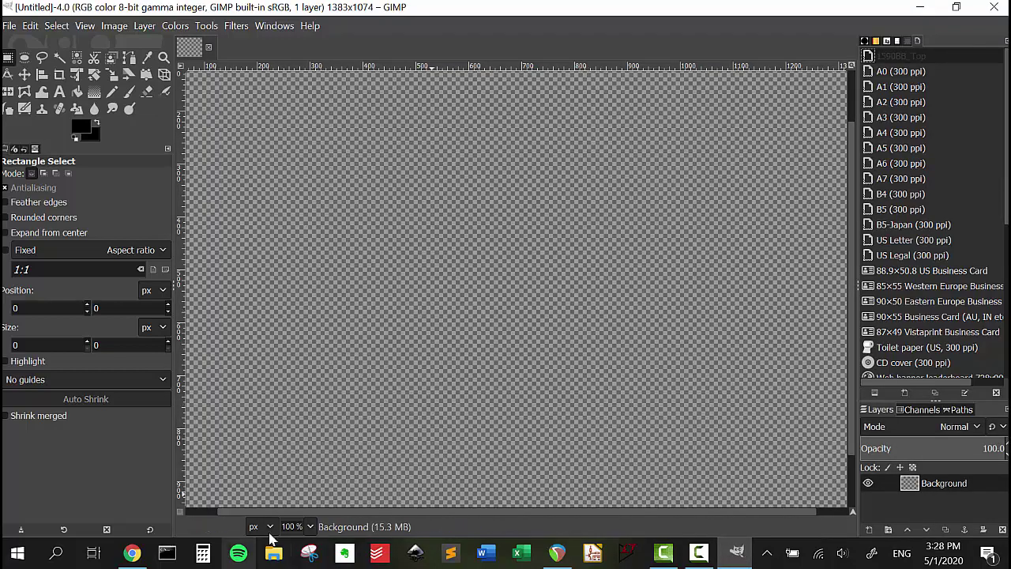
{"action": "left_click", "coordinate": [310, 526]}
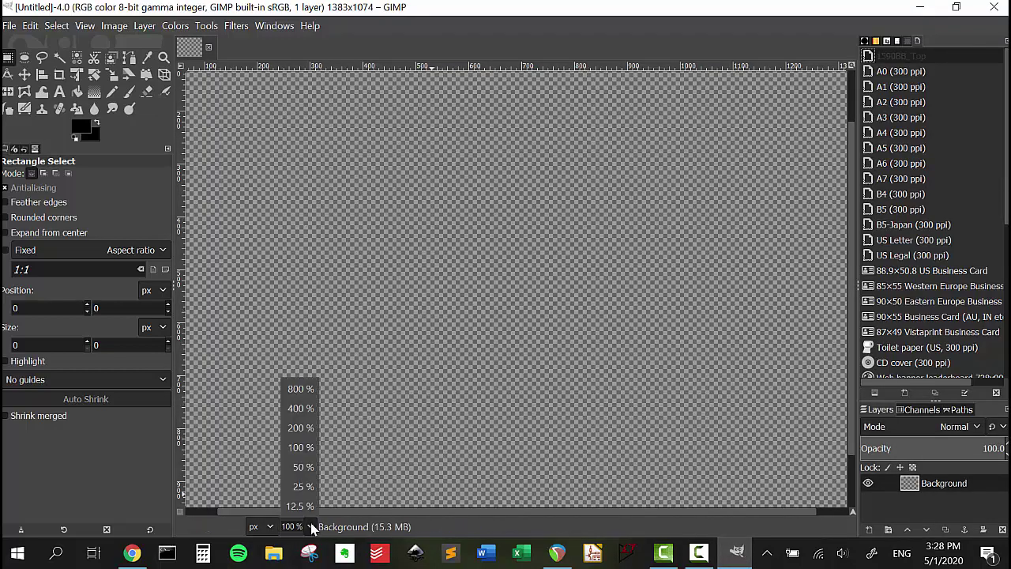
{"action": "left_click", "coordinate": [312, 475]}
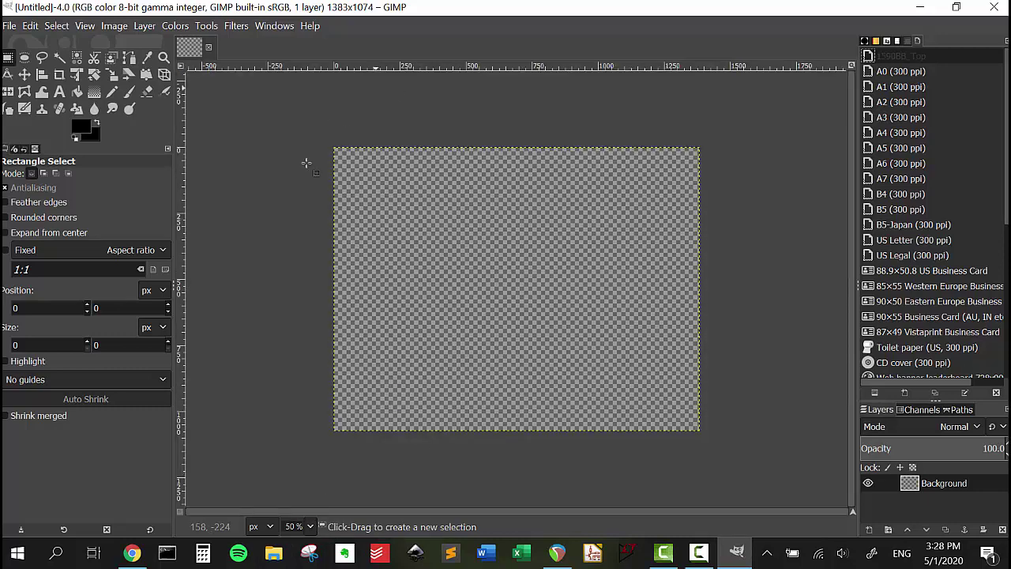